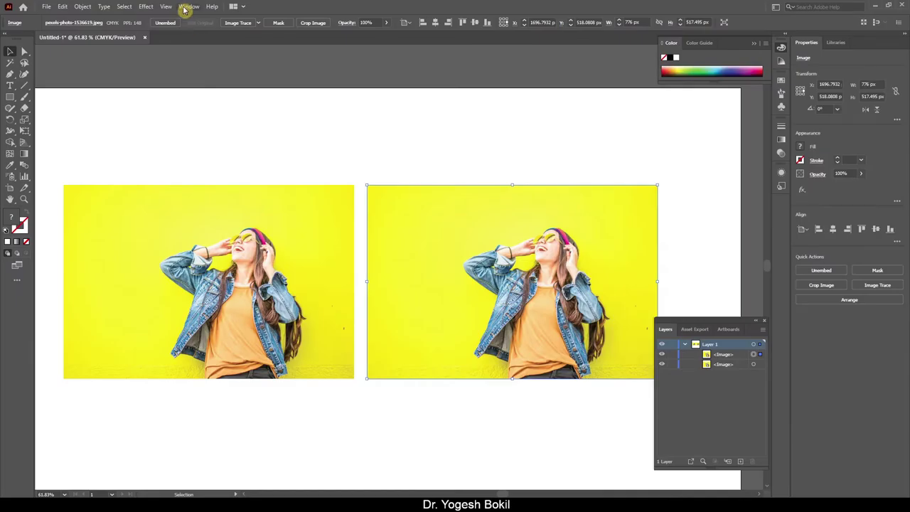
Open the Image Trace panel from the Window menu for the yellow photo
left_click(189, 6)
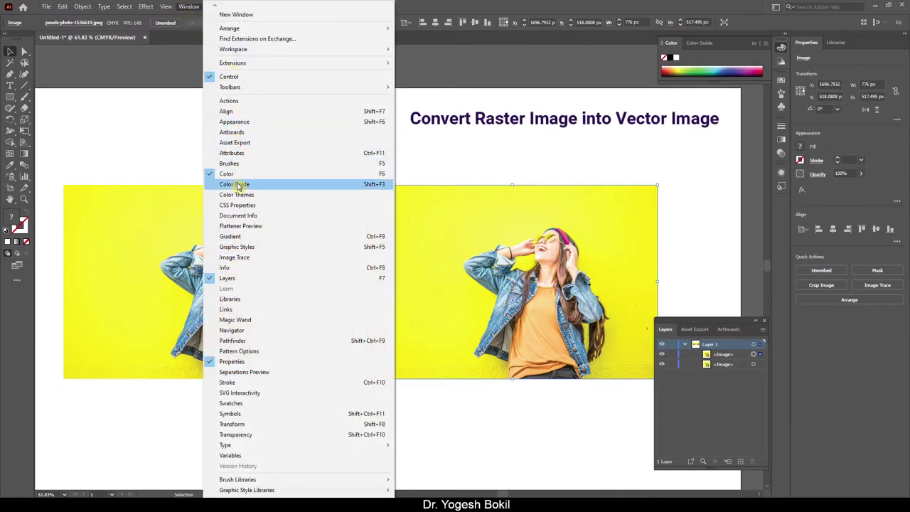
left_click(264, 257)
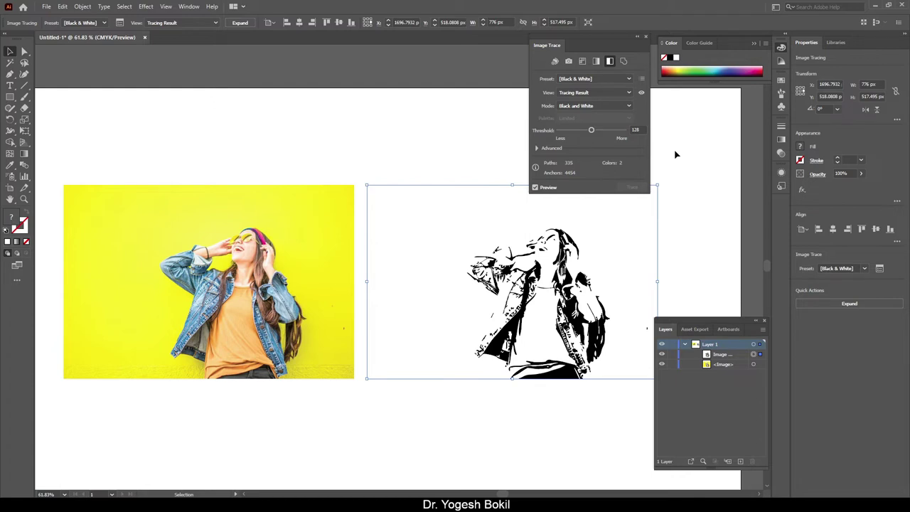
left_click(189, 6)
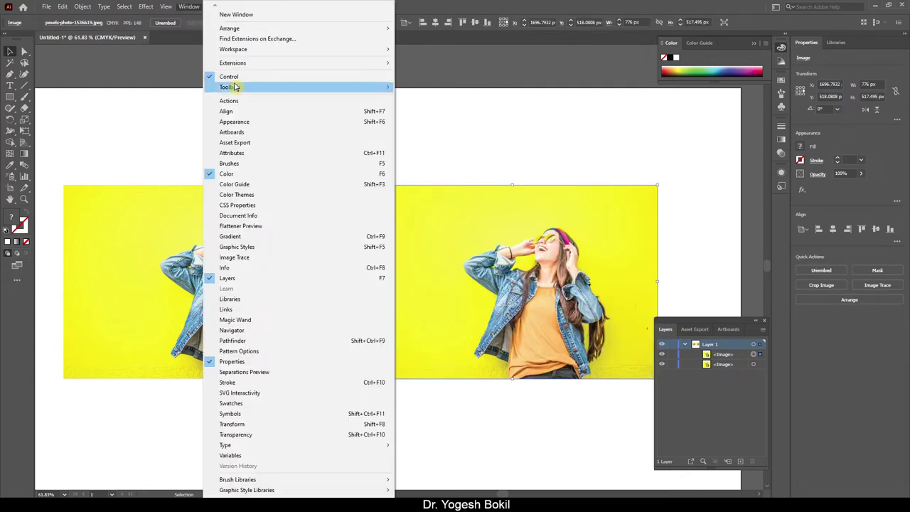
left_click(240, 259)
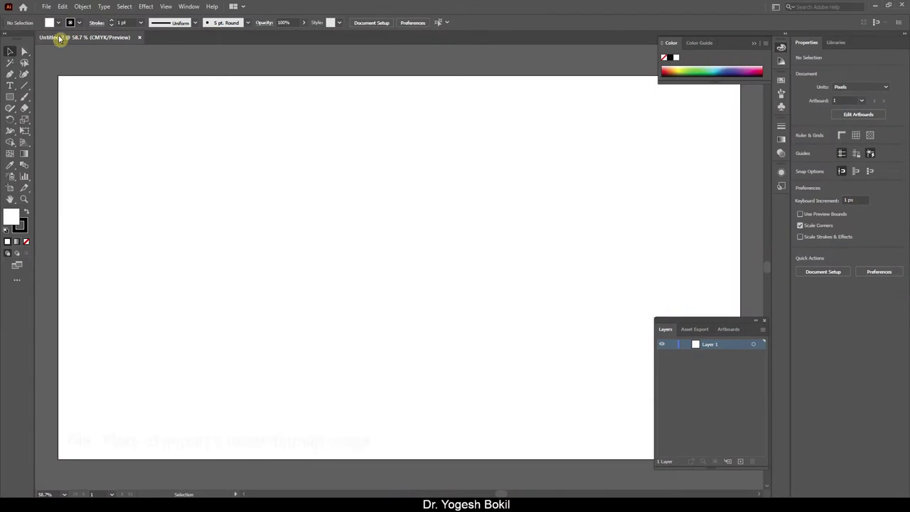
Place 3.jpg on the artboard and enlarge the hexagon logo
left_click(47, 6)
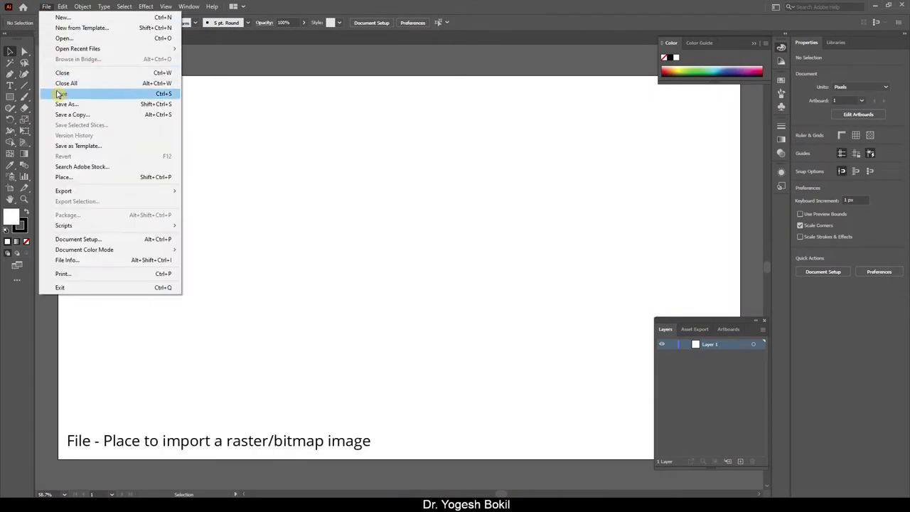
left_click(63, 177)
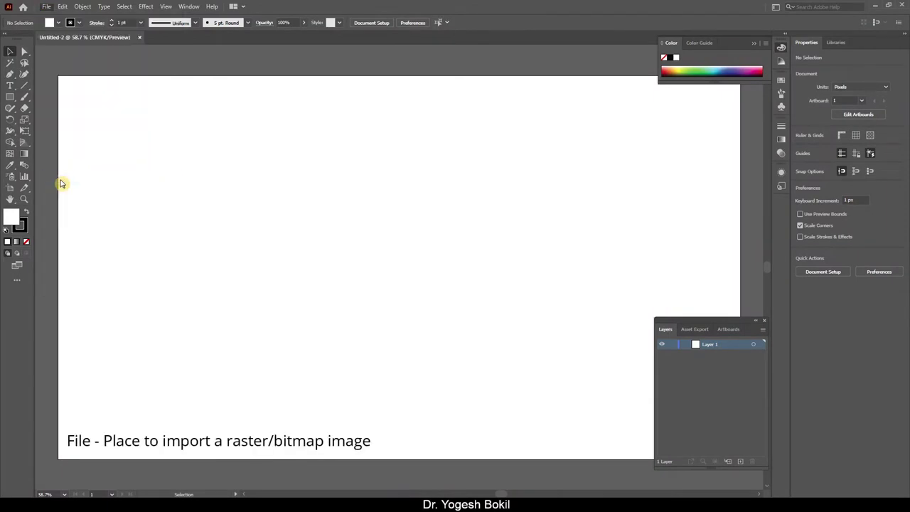
double_click(282, 113)
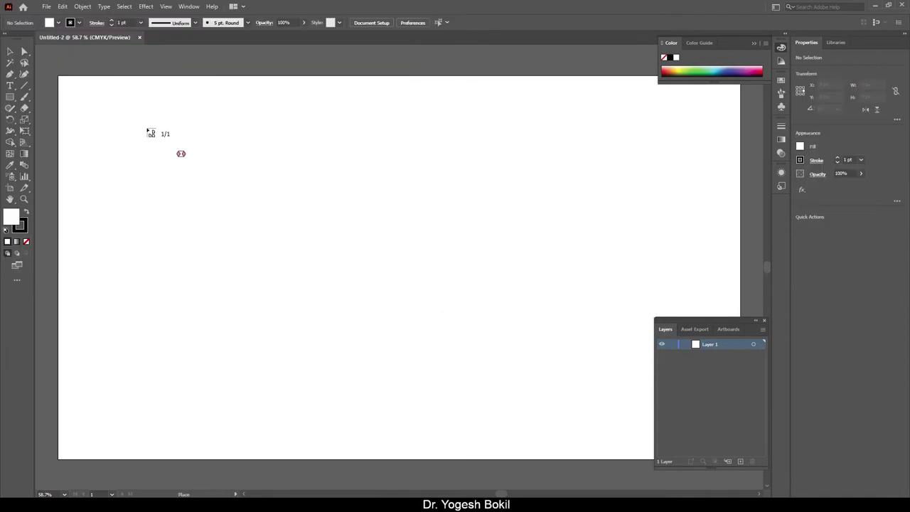
left_click_drag(147, 132, 408, 346)
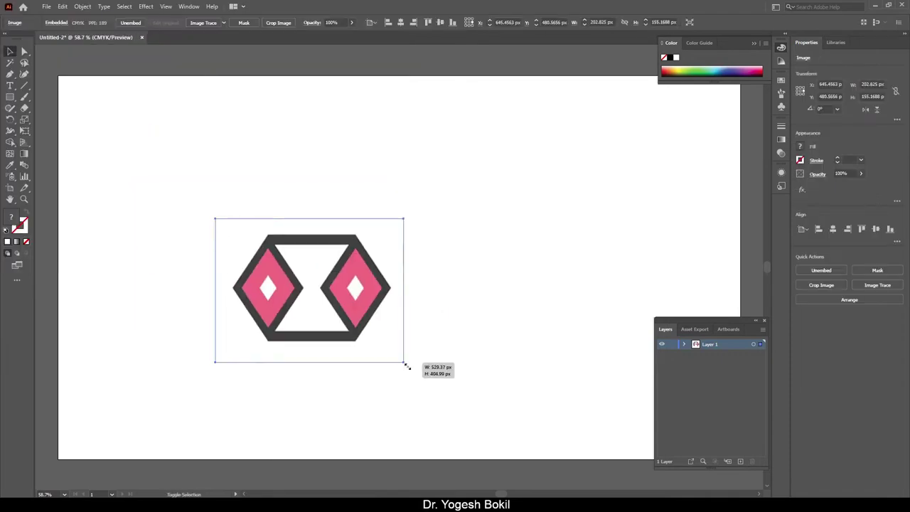
left_click_drag(412, 361, 418, 366)
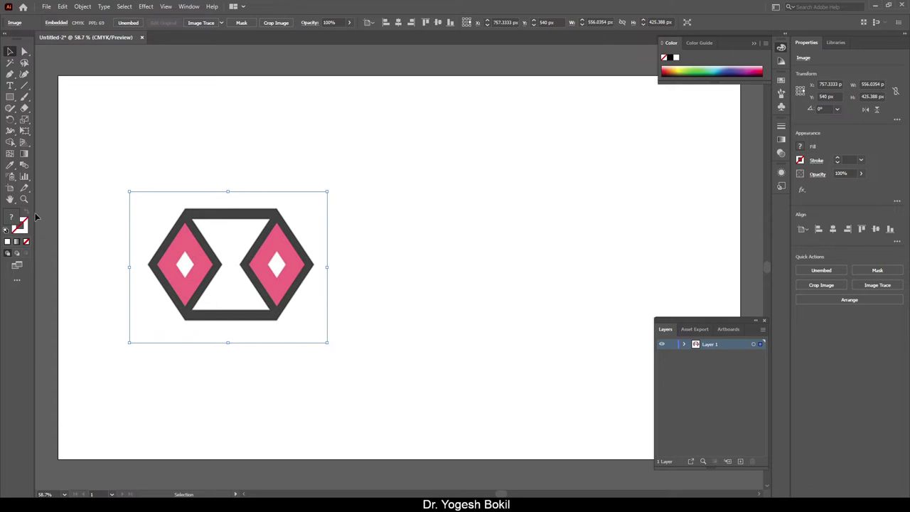
Inspect the logo's pixelated edge, enable the live trace Preview, and zoom on the left diamond
left_click(25, 199)
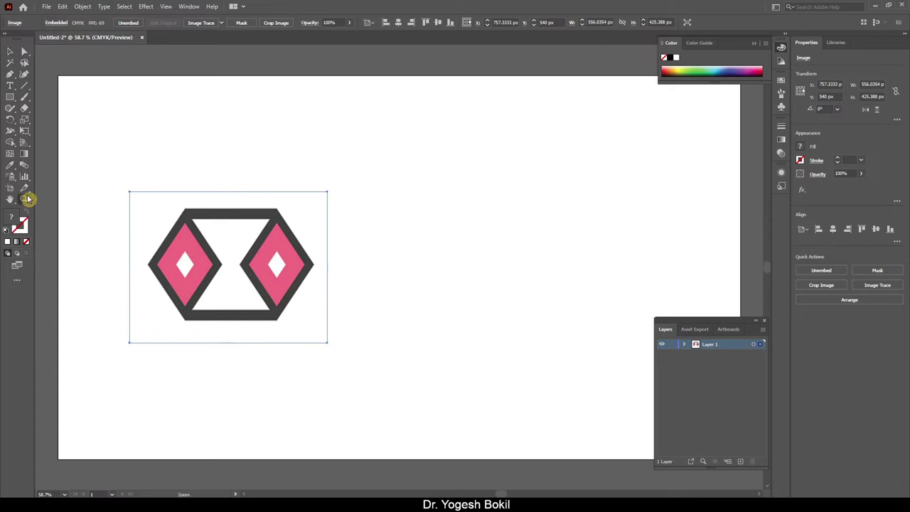
left_click_drag(149, 204, 334, 365)
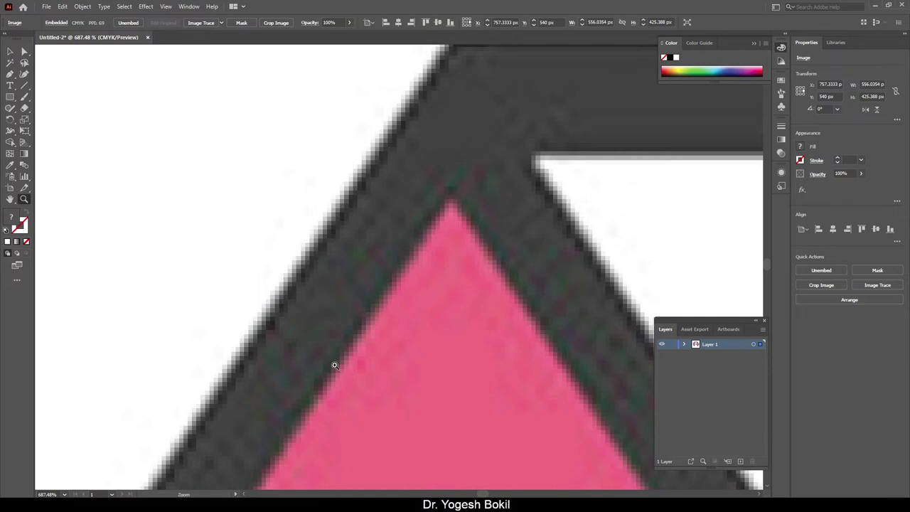
key("ctrl+0")
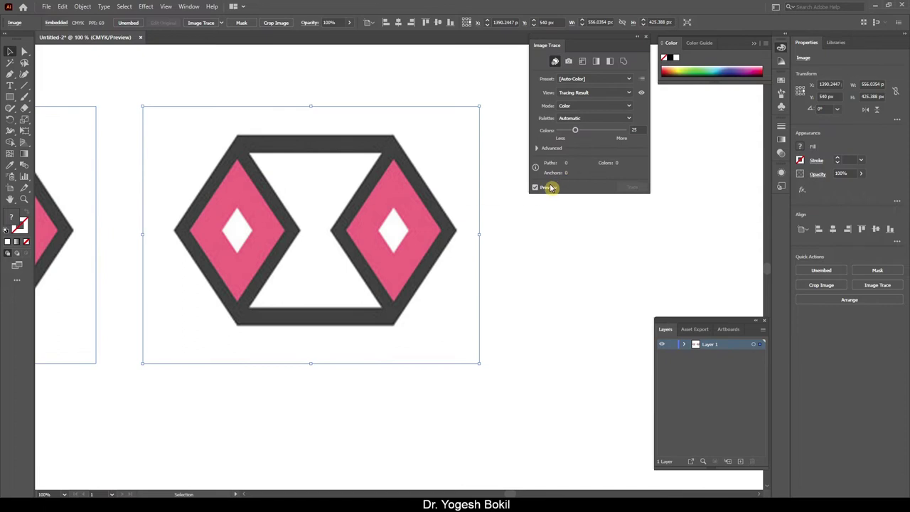
left_click(548, 187)
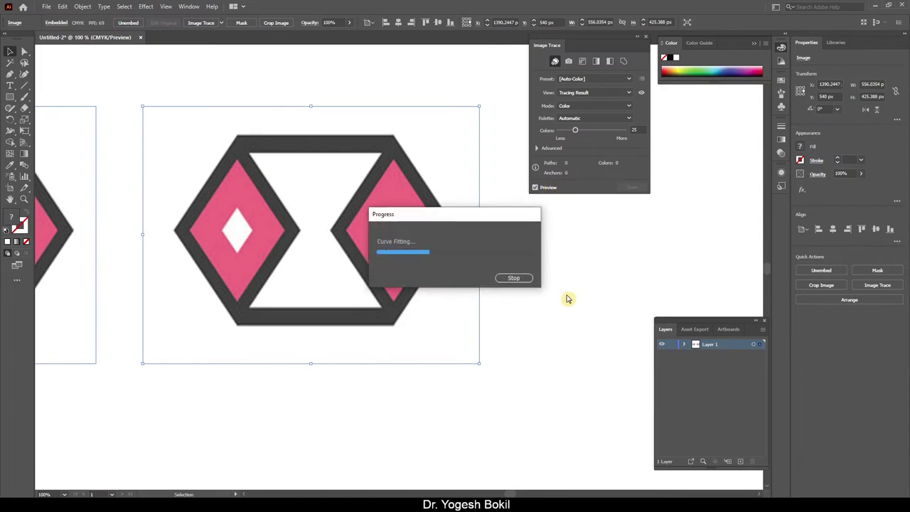
key("z")
left_click_drag(195, 260, 397, 422)
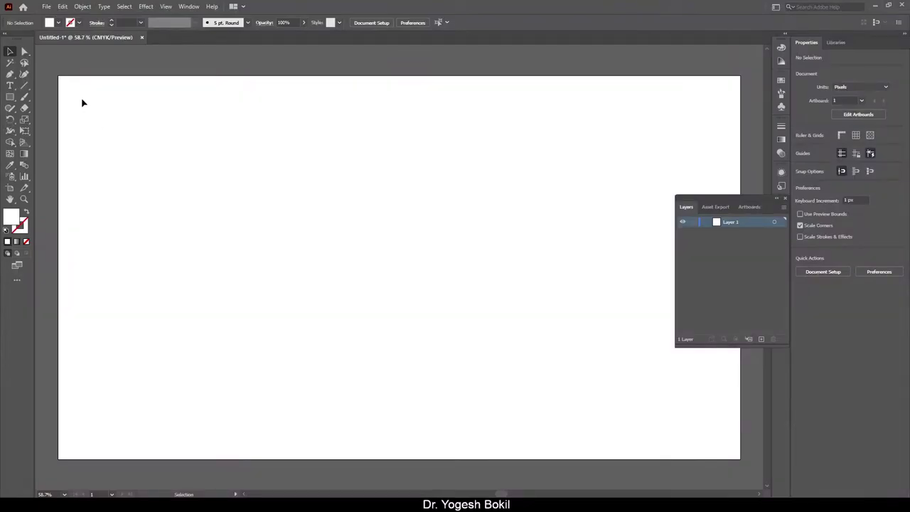
Place 2.jpg, the pink and grey W logo, and stretch it across the artboard
left_click(45, 7)
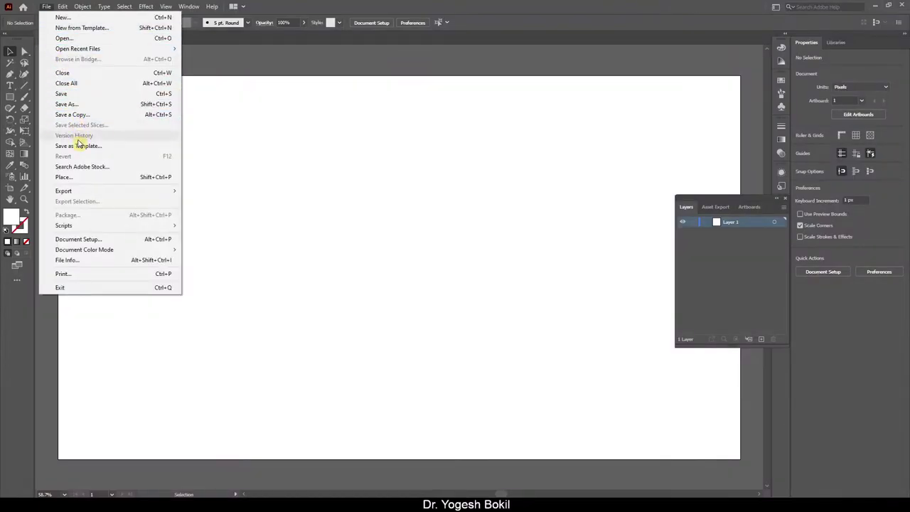
left_click(84, 179)
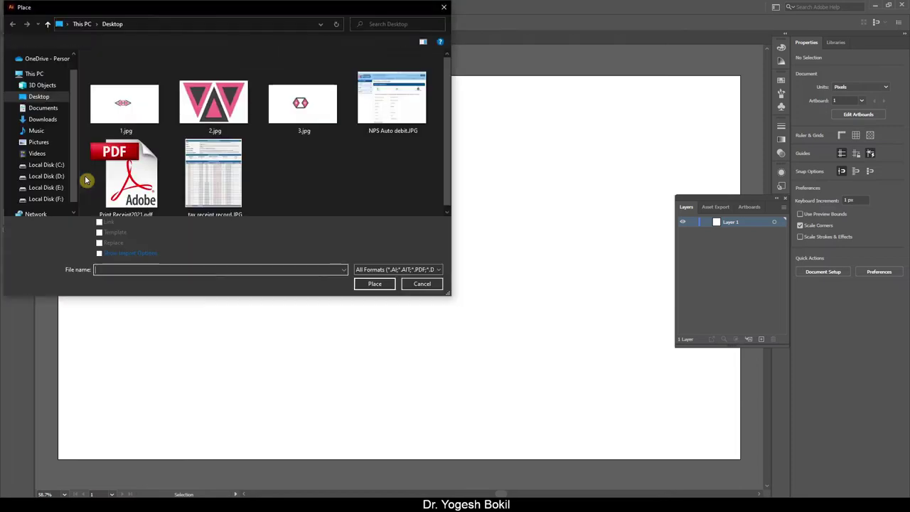
double_click(206, 112)
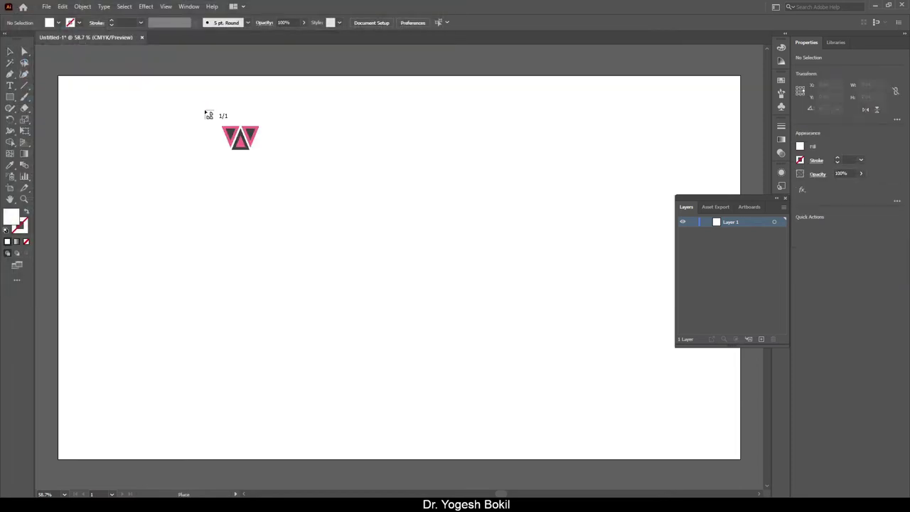
left_click_drag(82, 152, 410, 422)
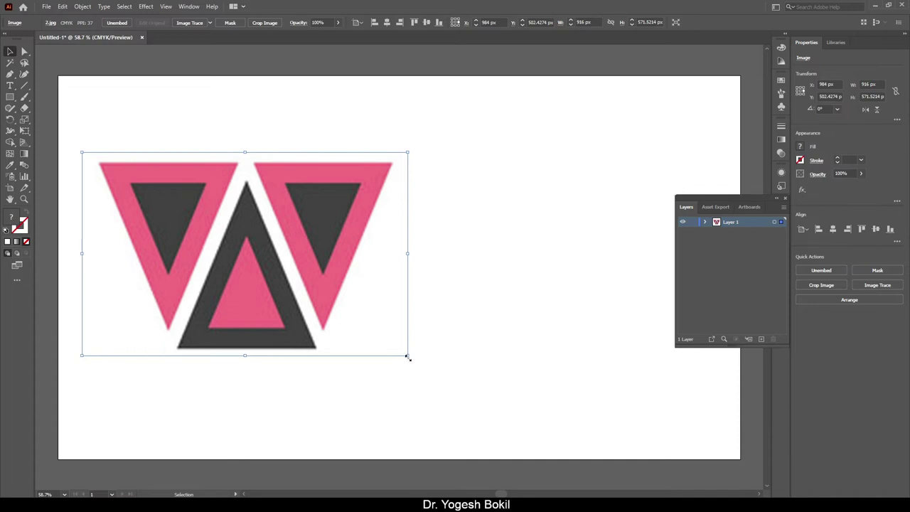
left_click_drag(409, 357, 722, 490)
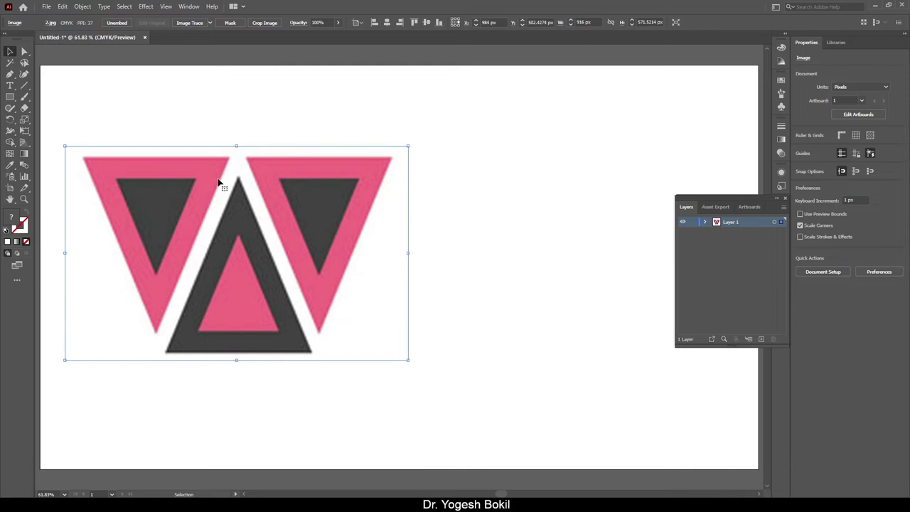
Open the Image Trace panel and duplicate the W logo as a smaller copy at lower right
left_click(186, 7)
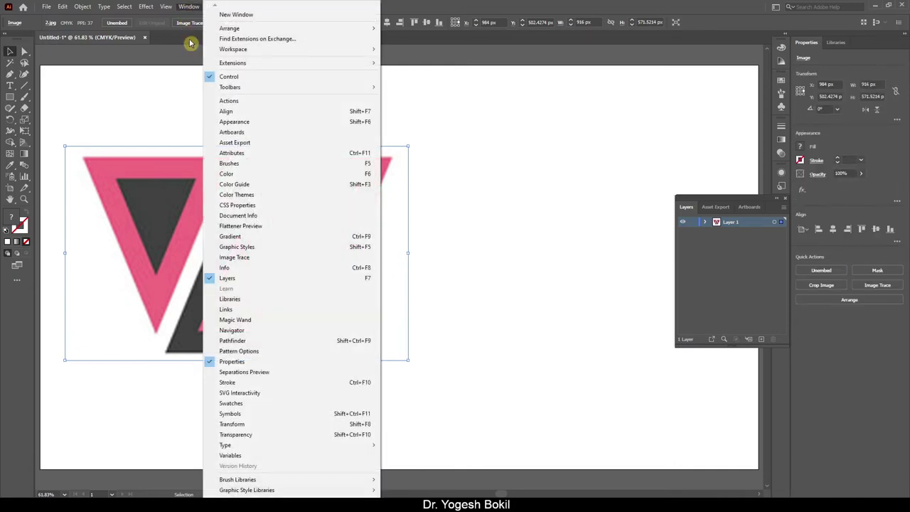
left_click(259, 257)
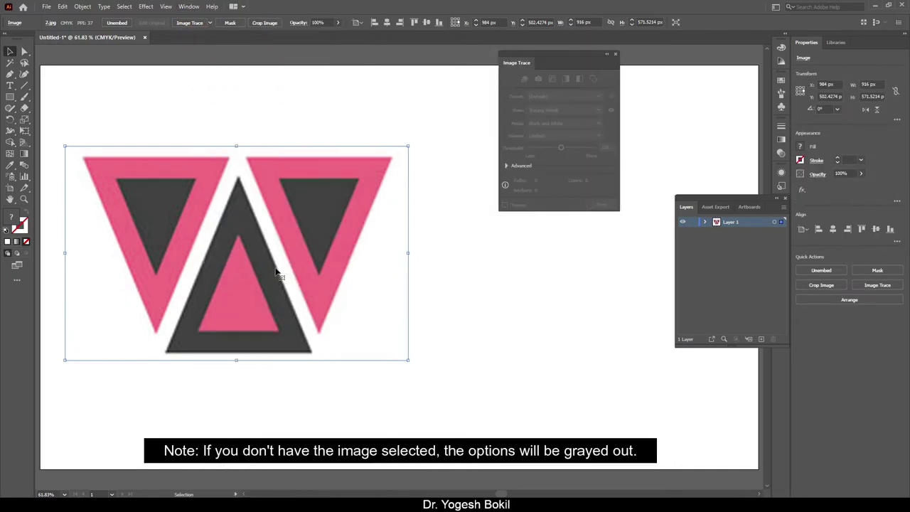
double_click(277, 273)
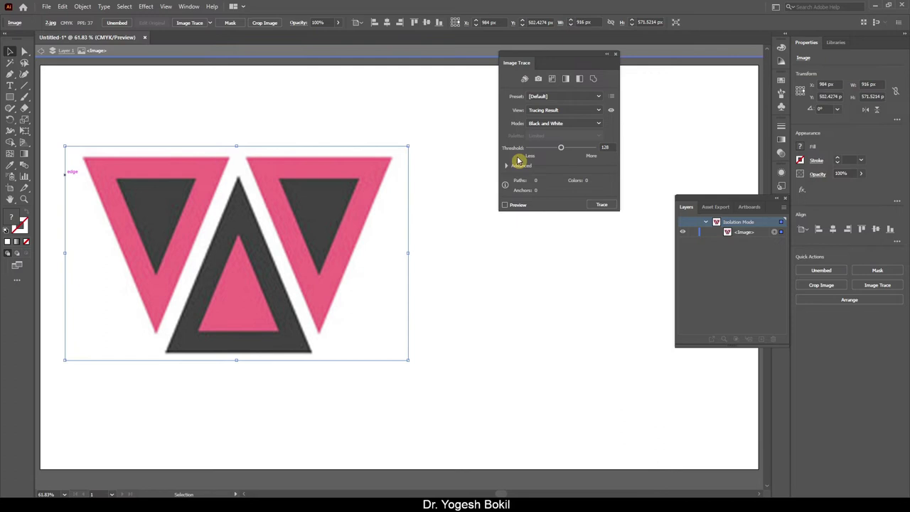
left_click_drag(327, 348, 630, 370)
left_click_drag(370, 224, 471, 324)
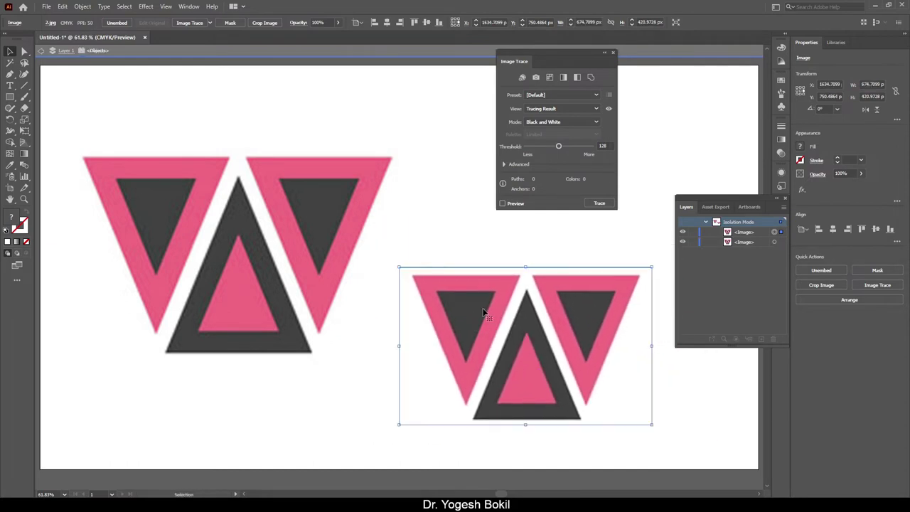
Trace the copy with Auto-Color, then compare High Color, Low Color, Grayscale, Black and White, Outline presets
left_click(522, 78)
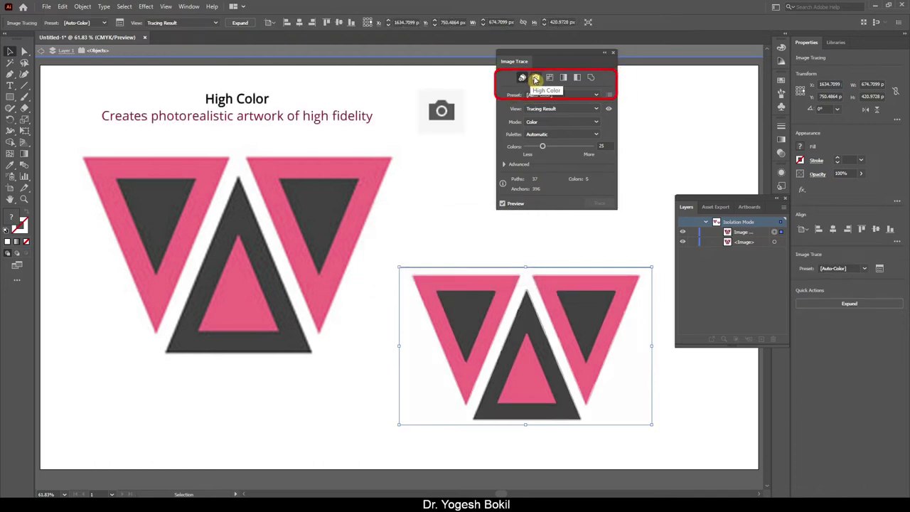
left_click(535, 78)
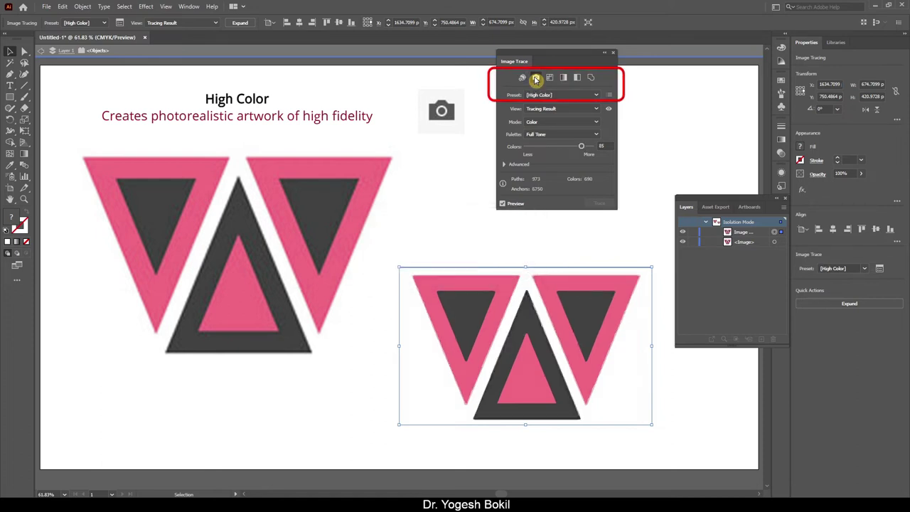
left_click(549, 78)
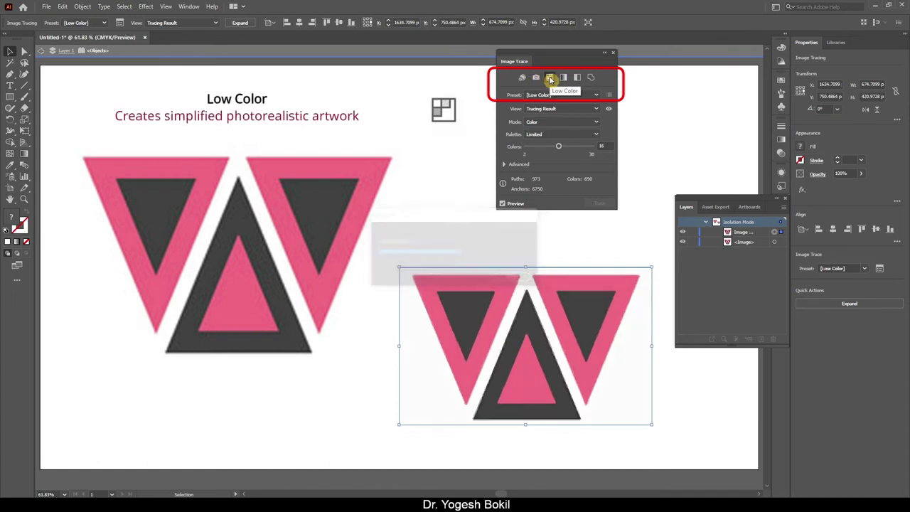
left_click(563, 78)
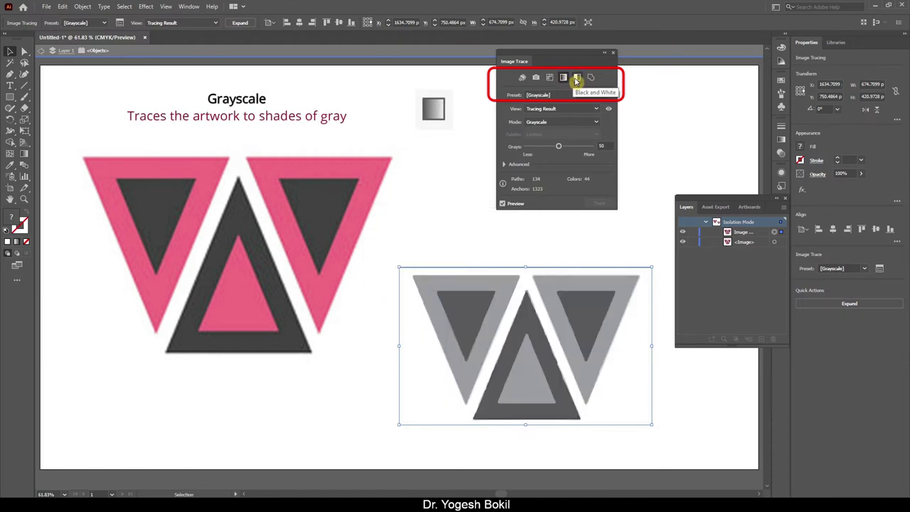
left_click(577, 78)
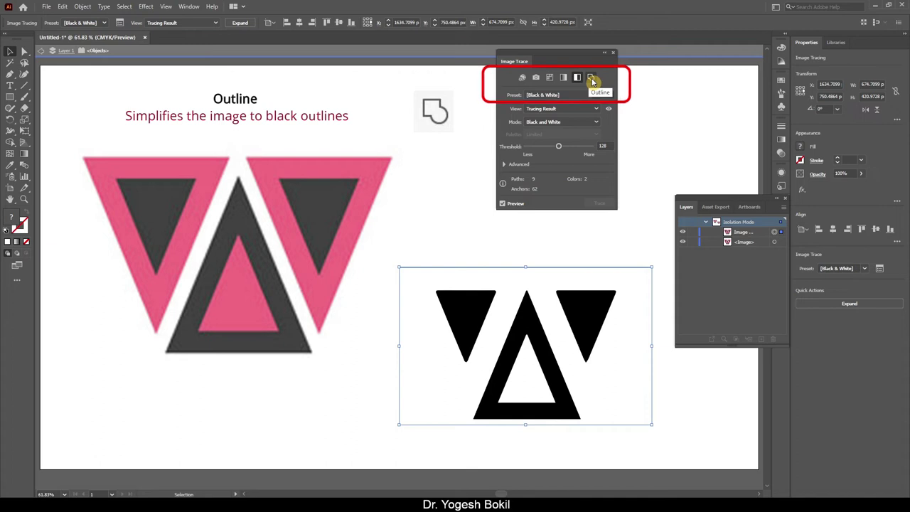
left_click(591, 78)
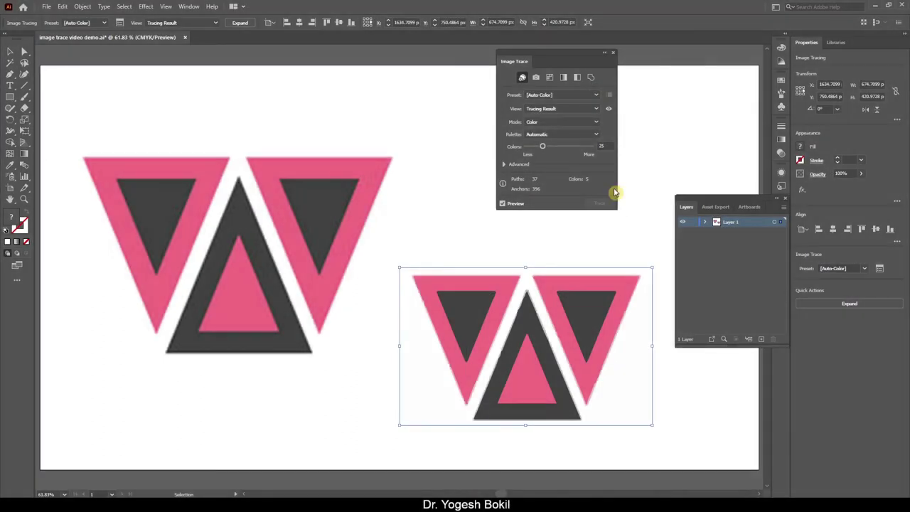
left_click(609, 96)
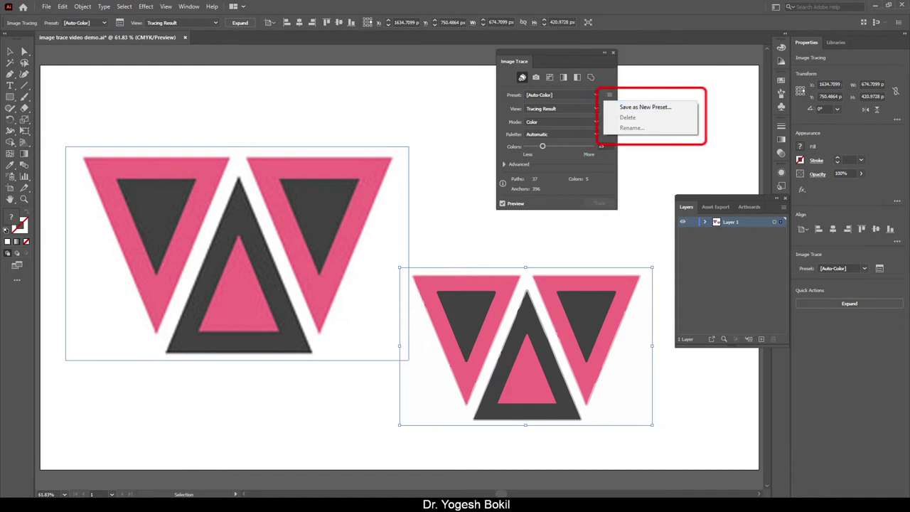
key("Escape")
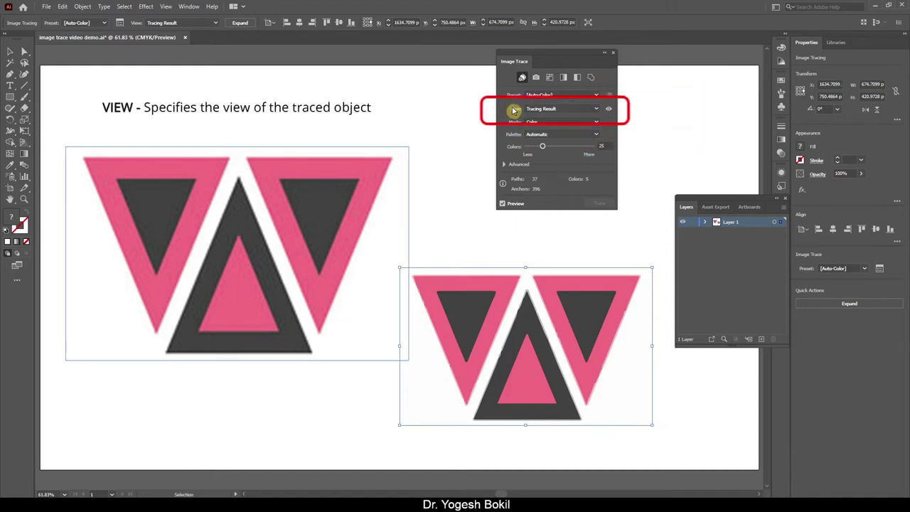
left_click(597, 110)
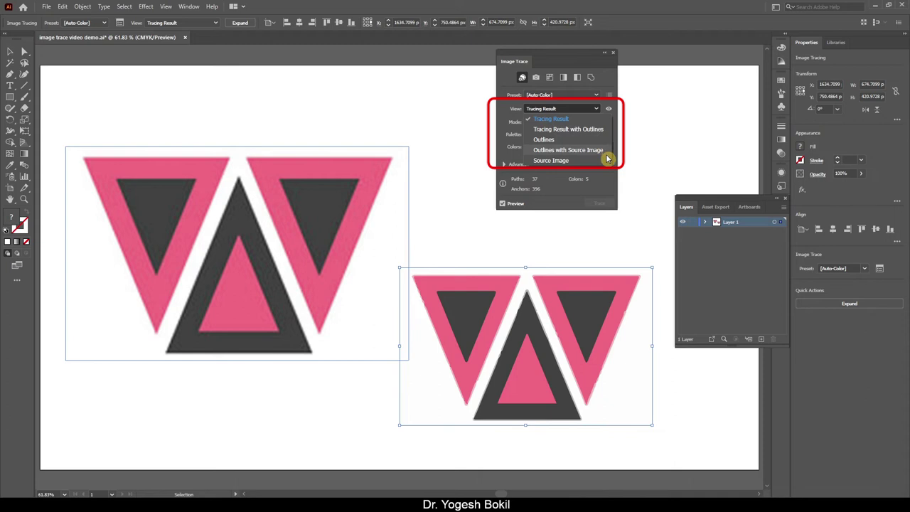
key("Escape")
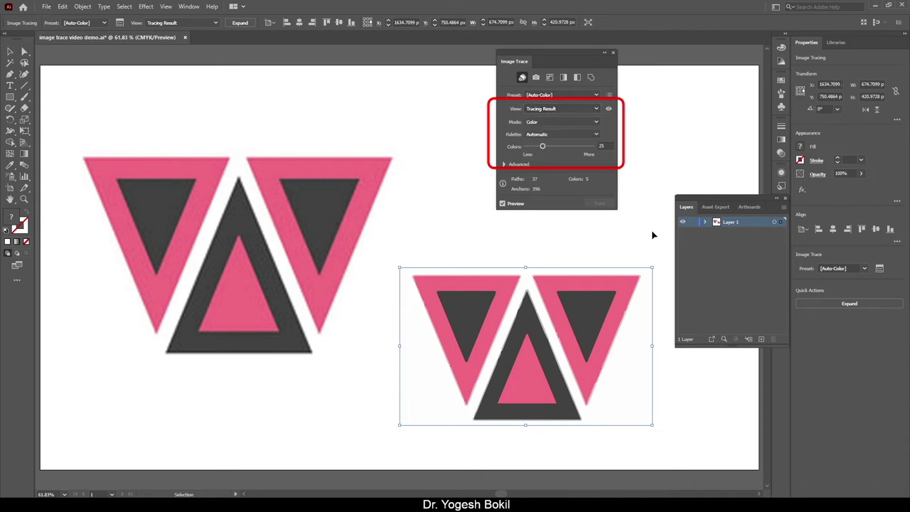
left_click(609, 112)
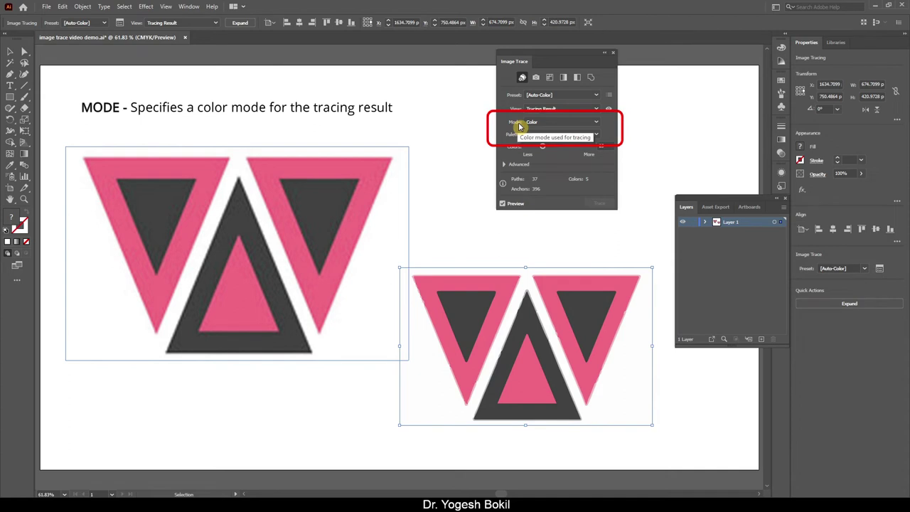
left_click(597, 125)
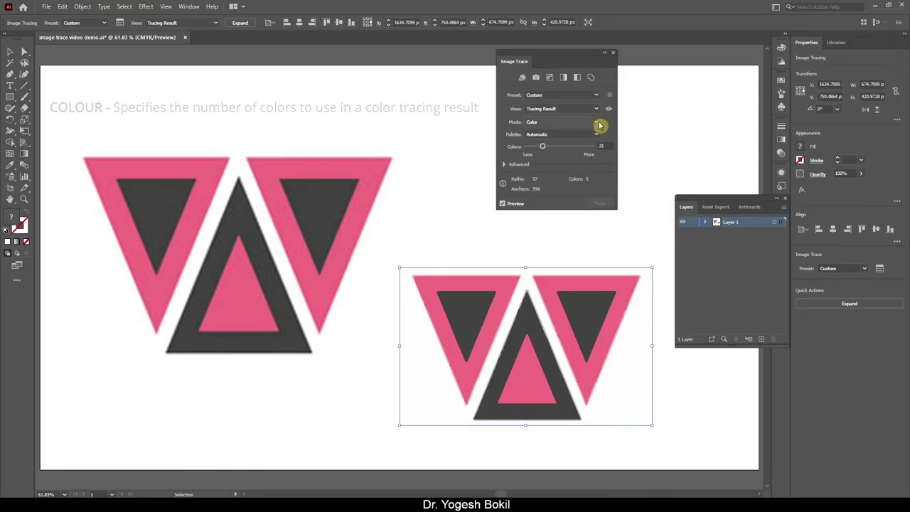
left_click(597, 124)
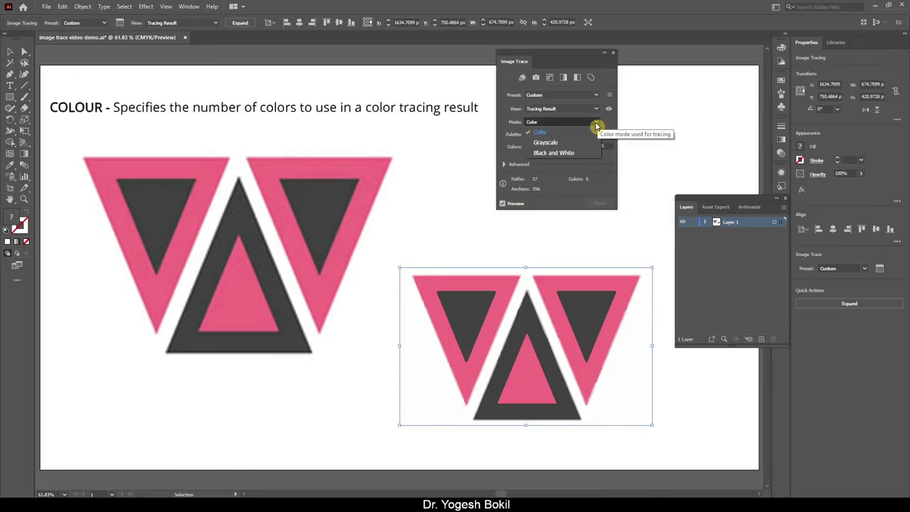
left_click(595, 133)
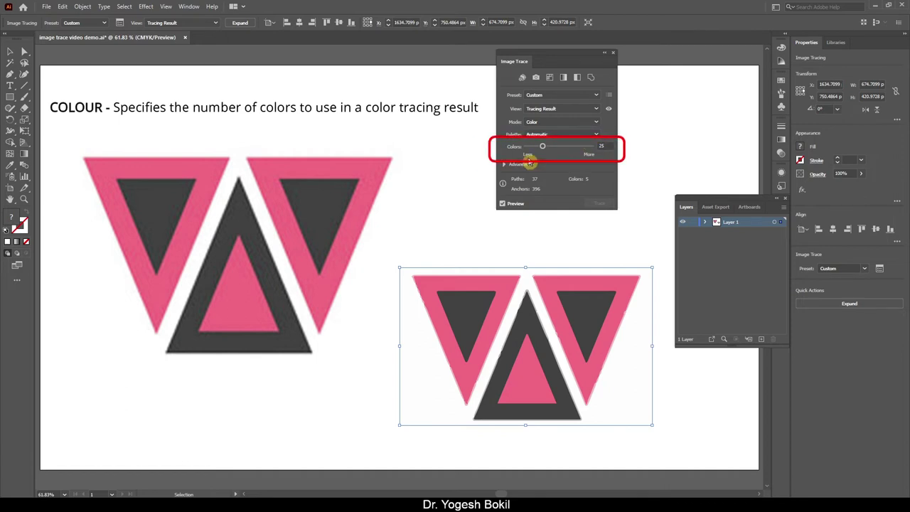
left_click_drag(543, 146, 596, 148)
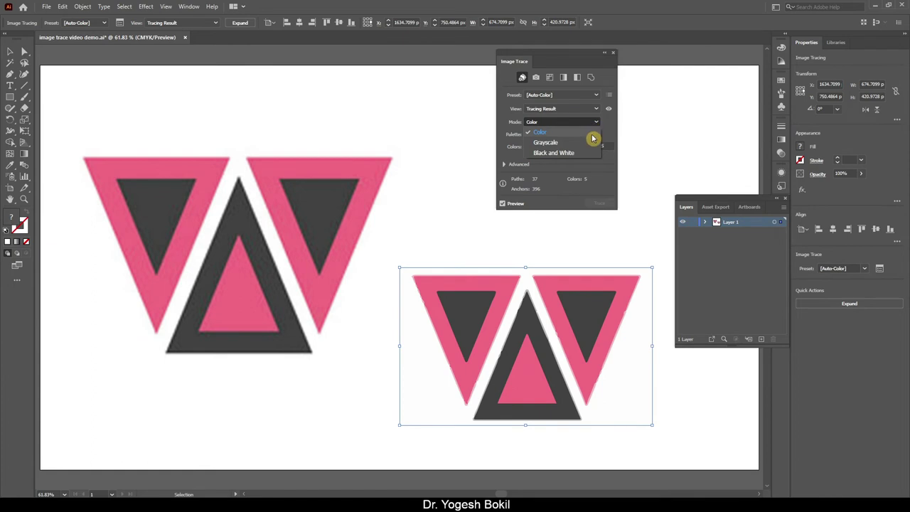
left_click(592, 143)
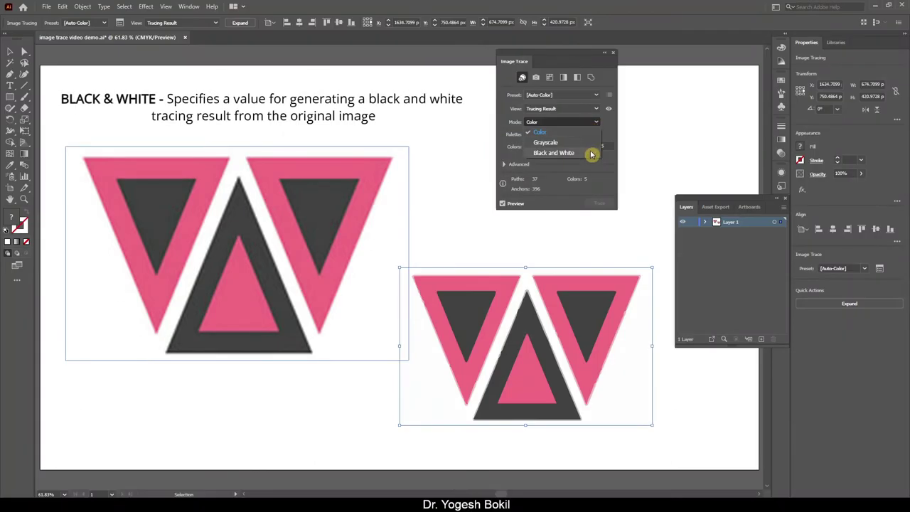
left_click(591, 153)
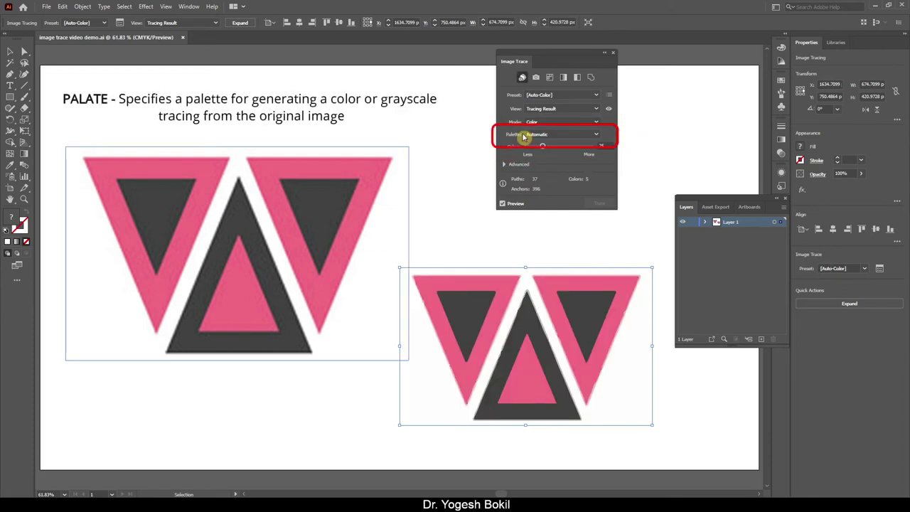
left_click(597, 135)
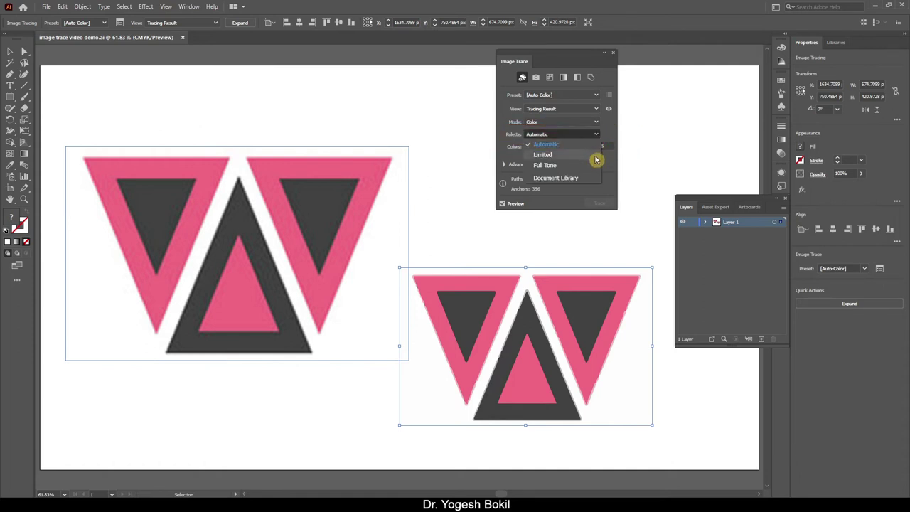
left_click(639, 229)
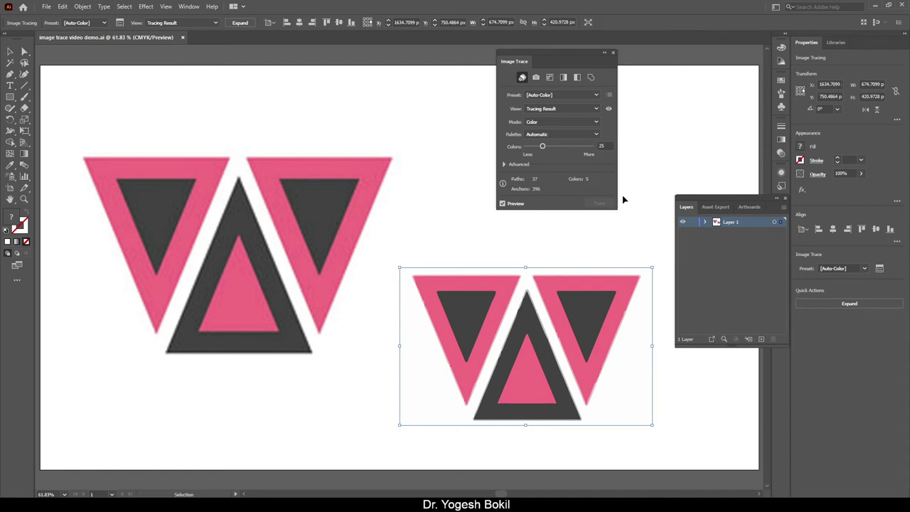
left_click(597, 135)
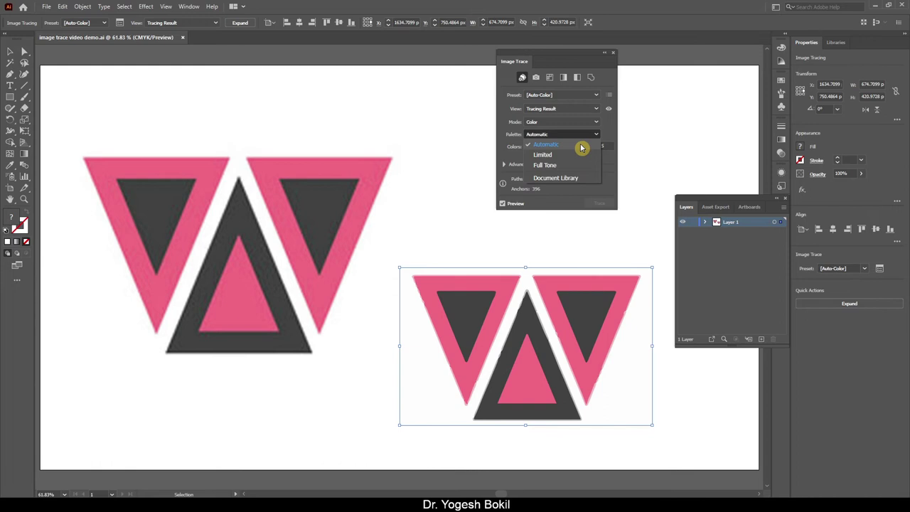
left_click(581, 147)
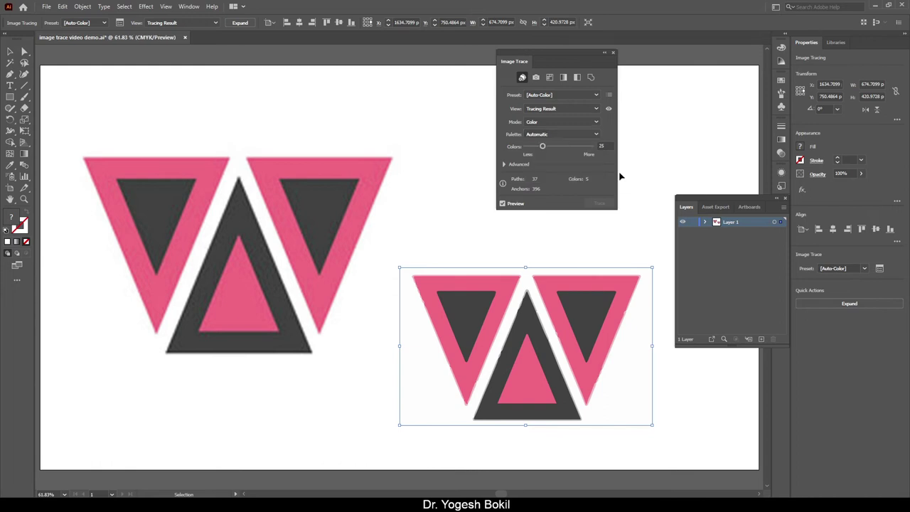
left_click(595, 134)
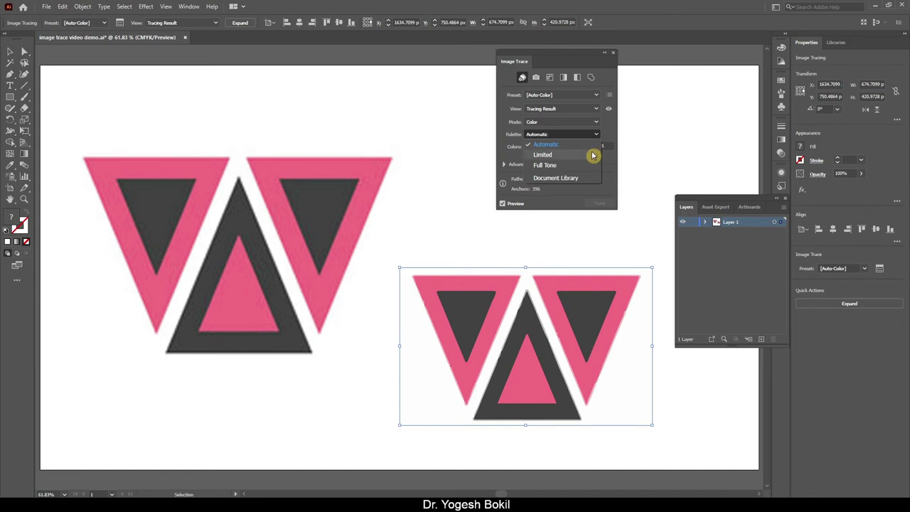
left_click(593, 155)
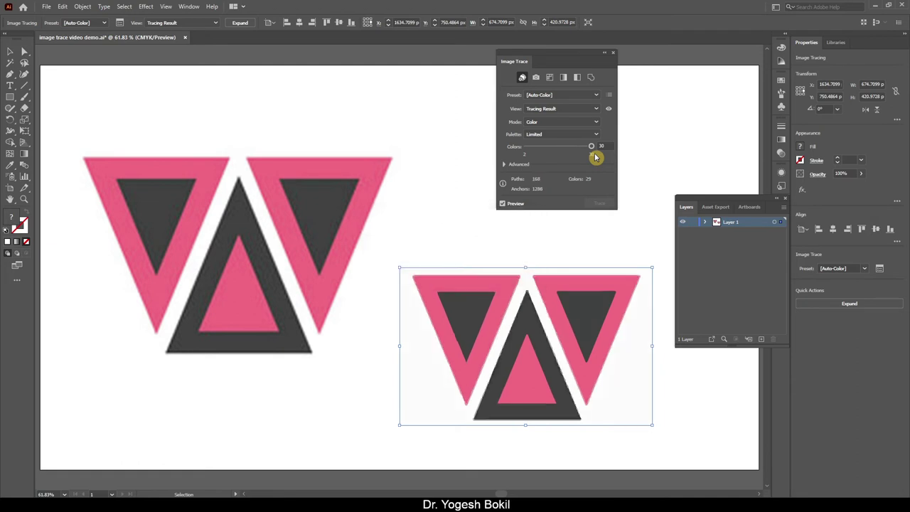
left_click(595, 134)
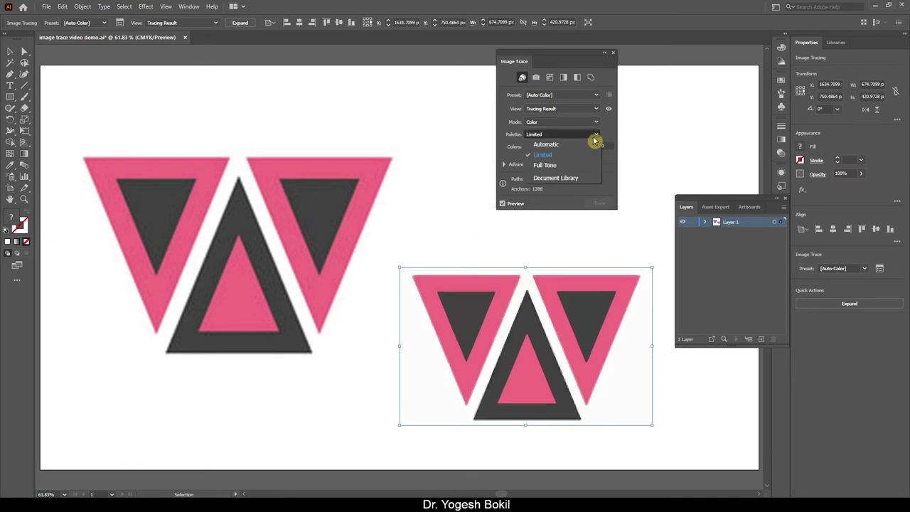
left_click(579, 167)
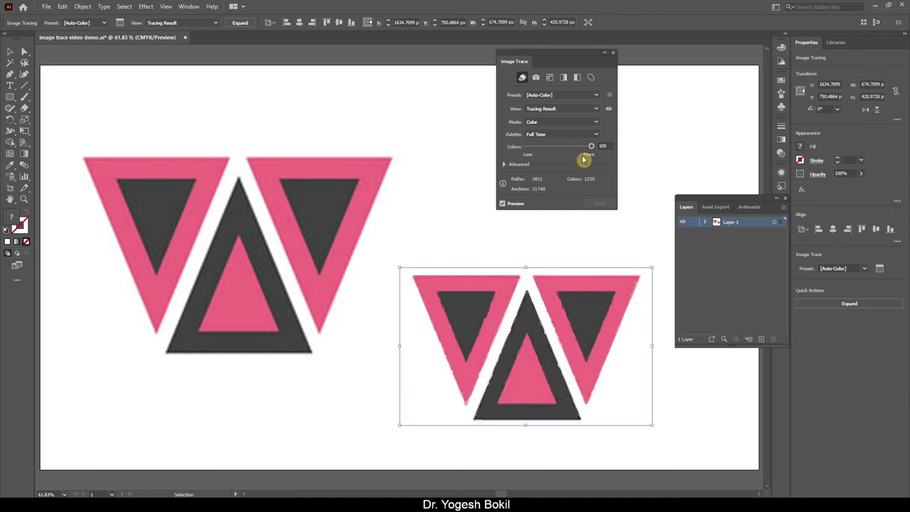
left_click(594, 135)
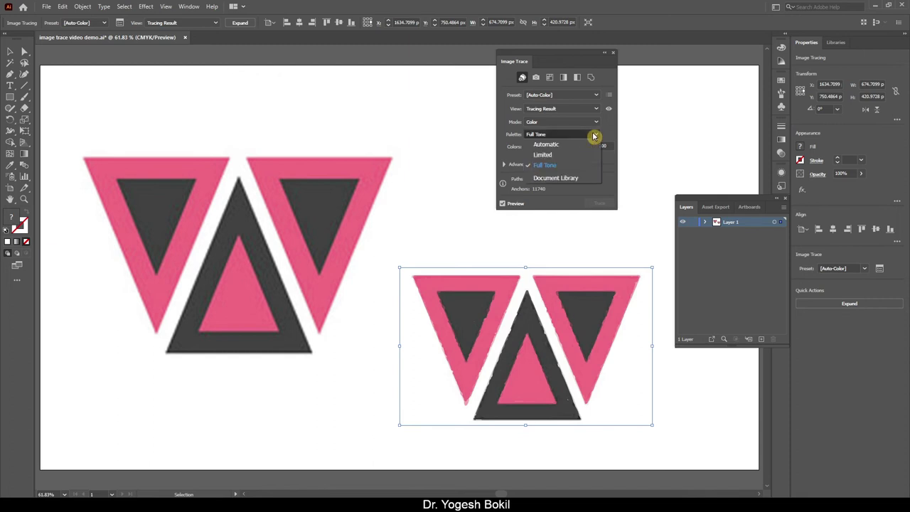
left_click(587, 177)
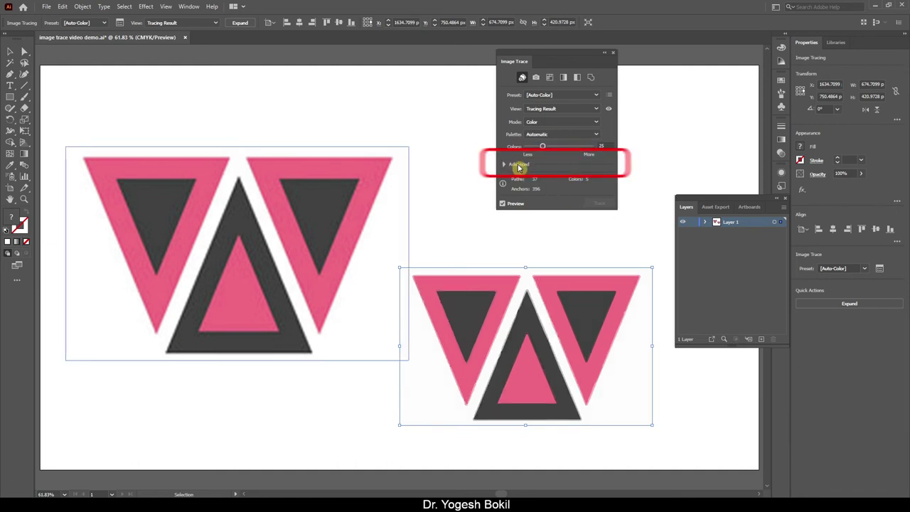
Show the Advanced trace options and toggle Method between Overlapping and Abutting
left_click(504, 165)
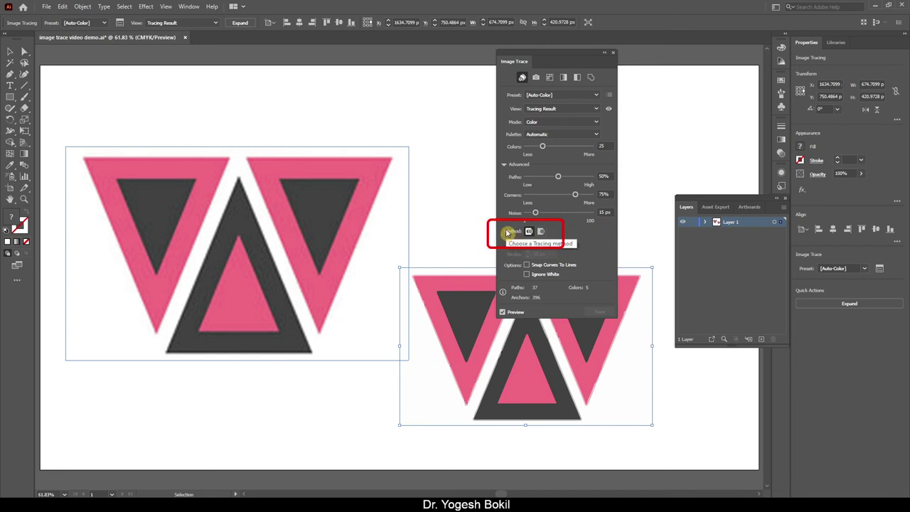
left_click(529, 233)
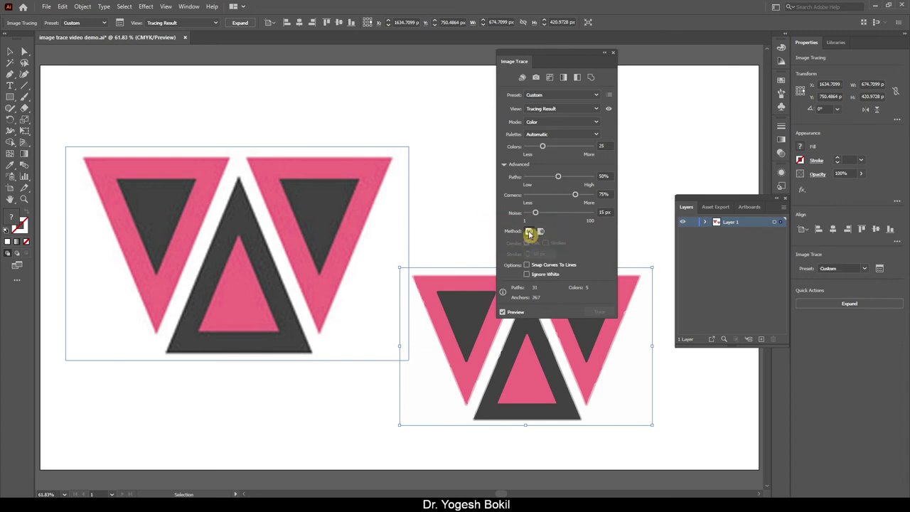
left_click(528, 233)
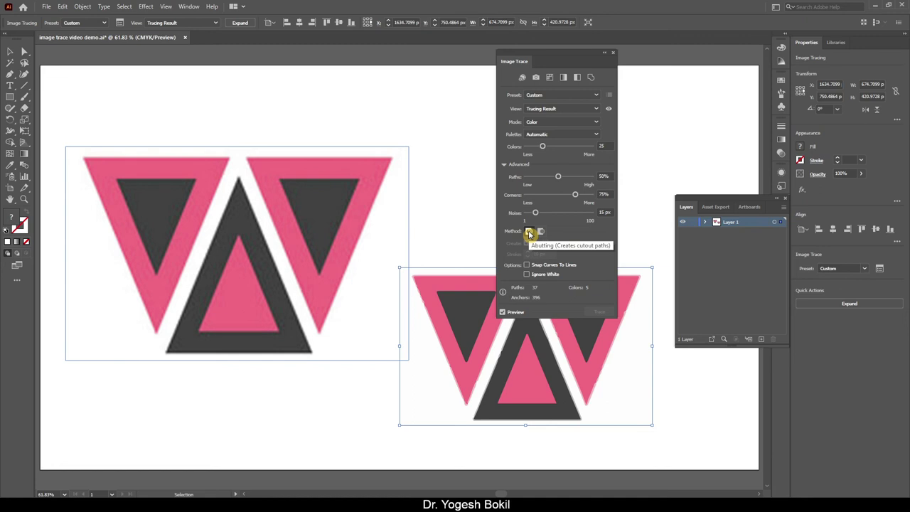
left_click(540, 233)
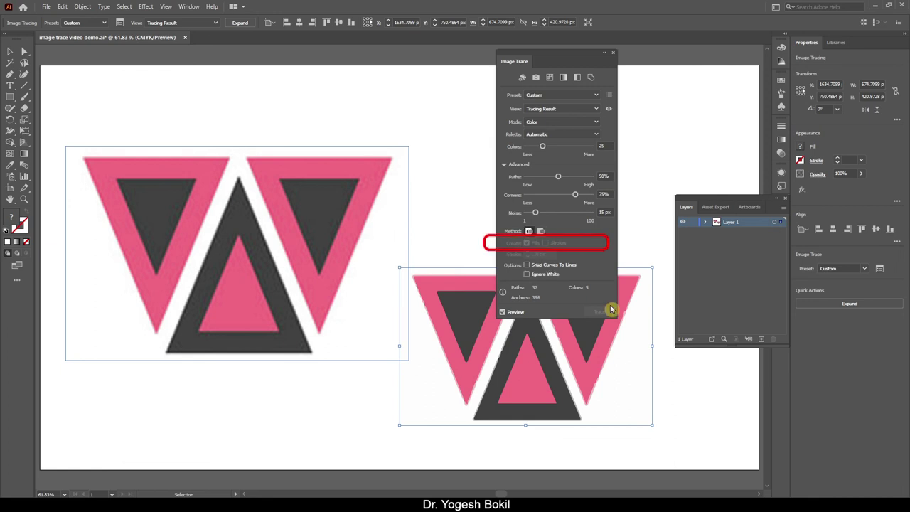
Reset Method to Abutting and apply the Black and White preset (9 paths, 2 colours)
left_click(529, 232)
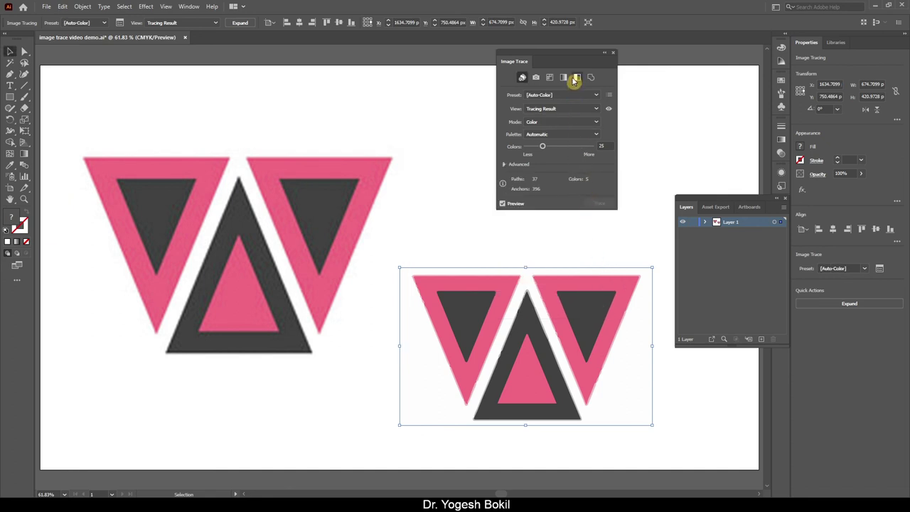
left_click(575, 78)
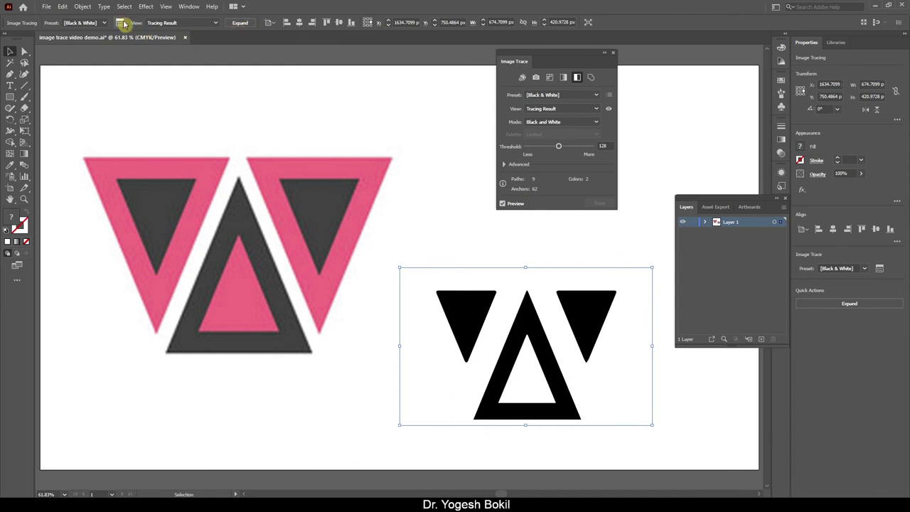
Expand the Black and White trace via Object > Image Trace > Expand
left_click(86, 7)
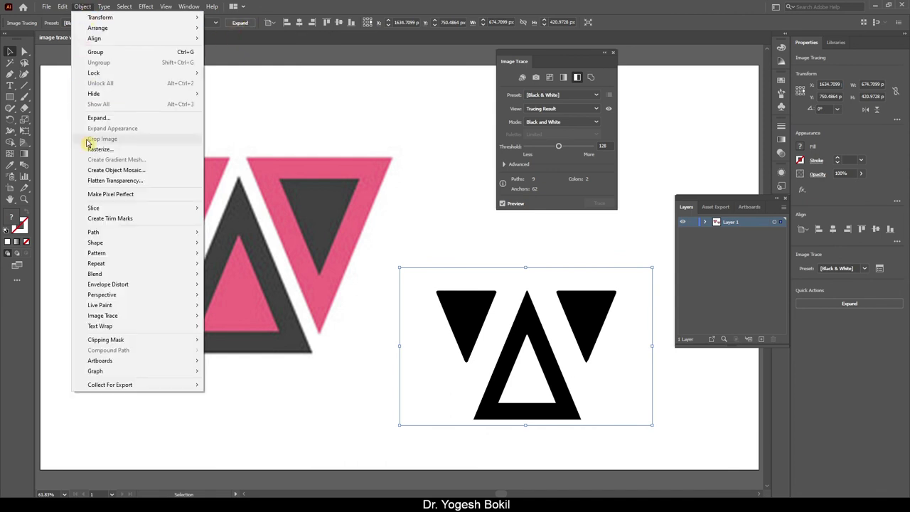
mouse_move(93, 318)
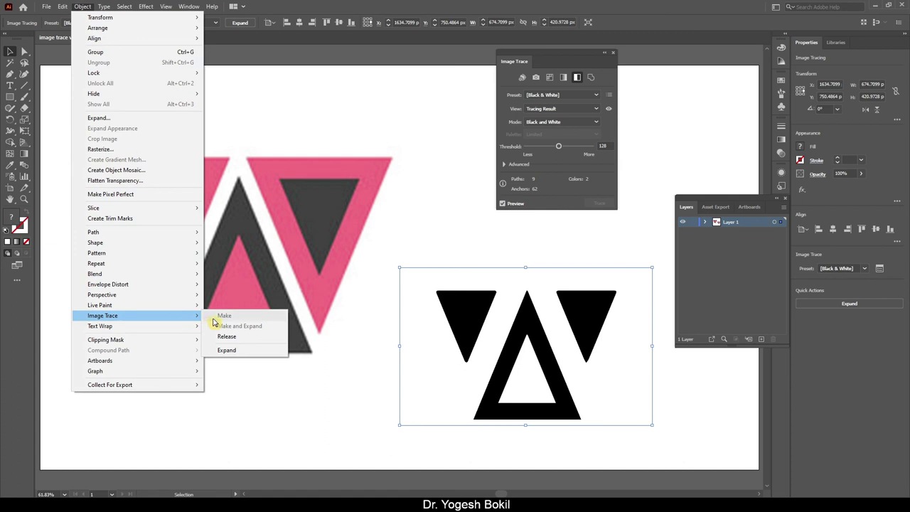
left_click(232, 351)
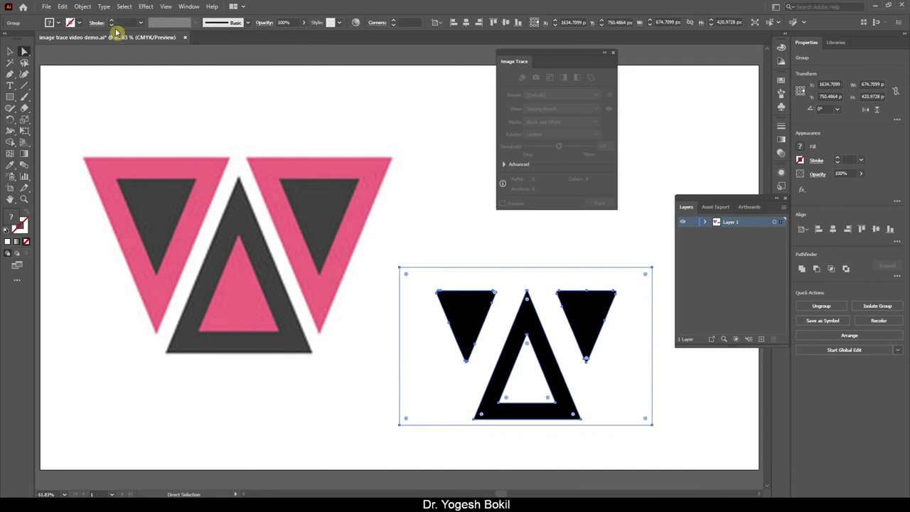
left_click(83, 7)
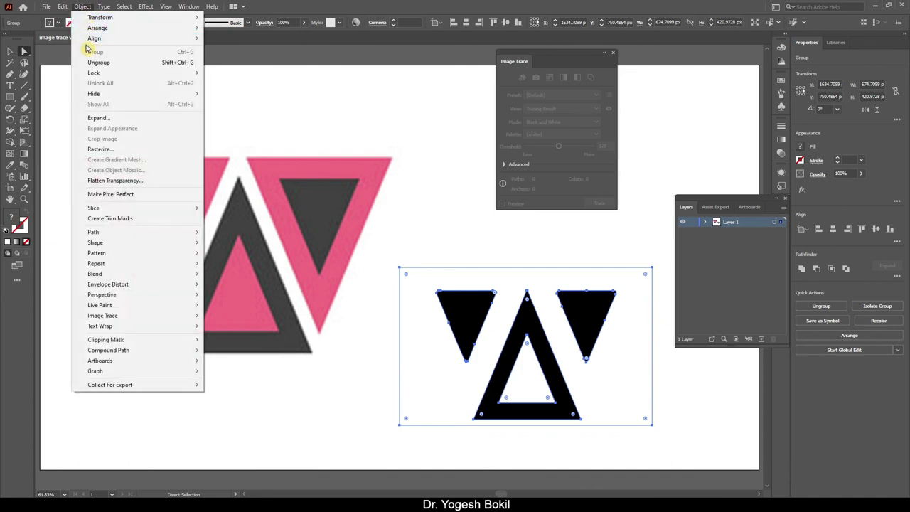